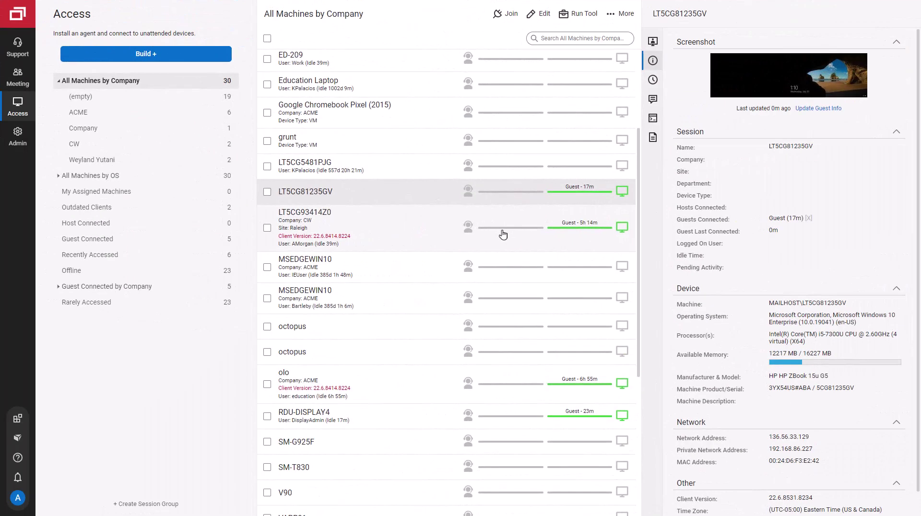
# - Join a remote session on LT5CG81235GV, then close the session window
pyautogui.rightClick(455, 197)
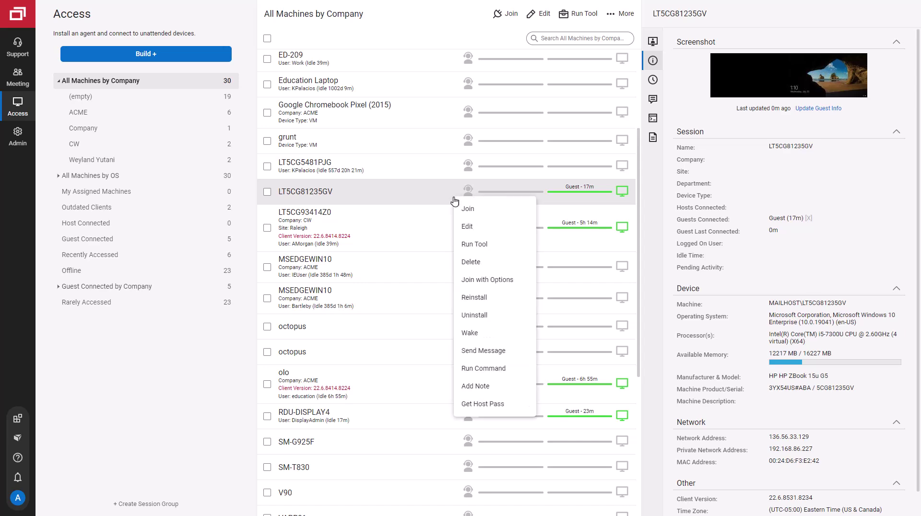
pyautogui.click(460, 209)
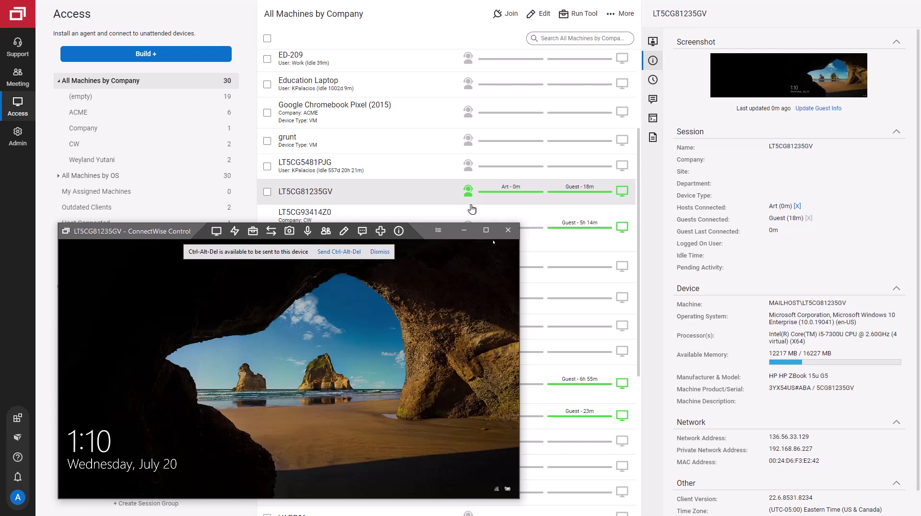
pyautogui.click(508, 230)
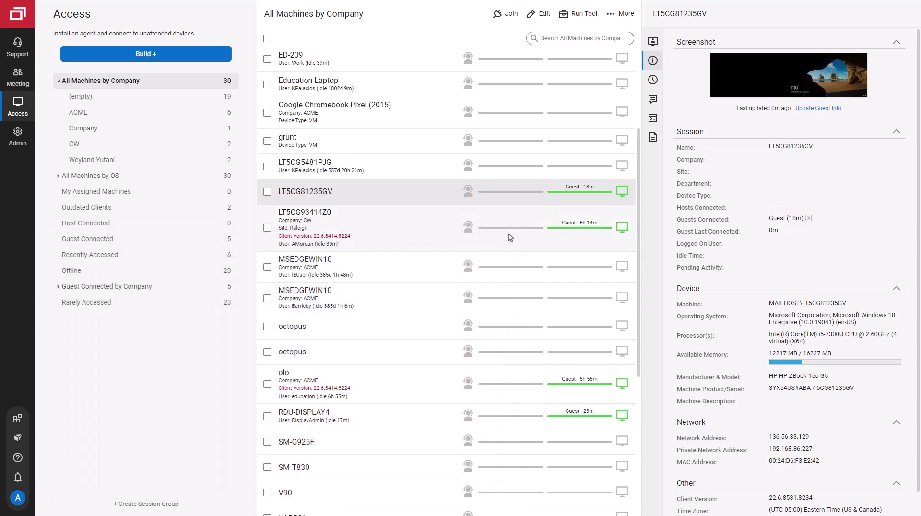
# - Assign LT5CG81235GV to company CW, save the session, and show its name and company fields
pyautogui.rightClick(456, 197)
pyautogui.click(471, 223)
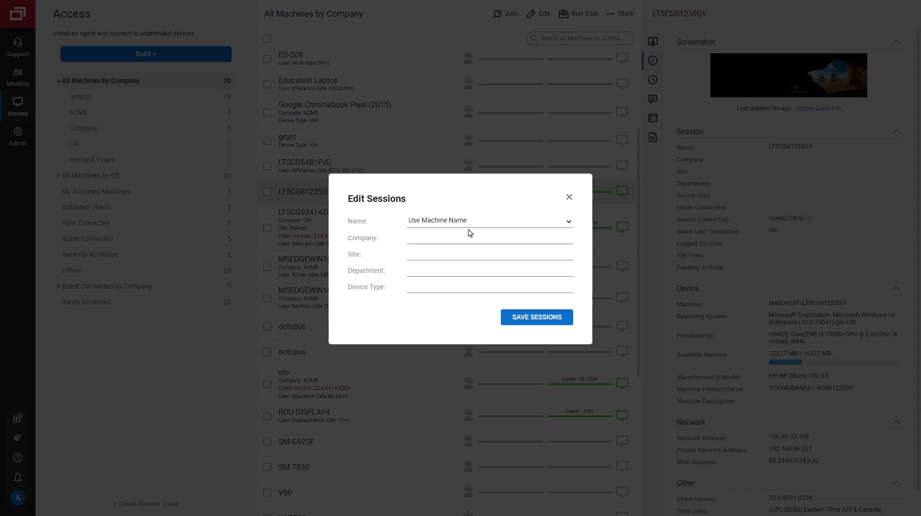
pyautogui.click(467, 237)
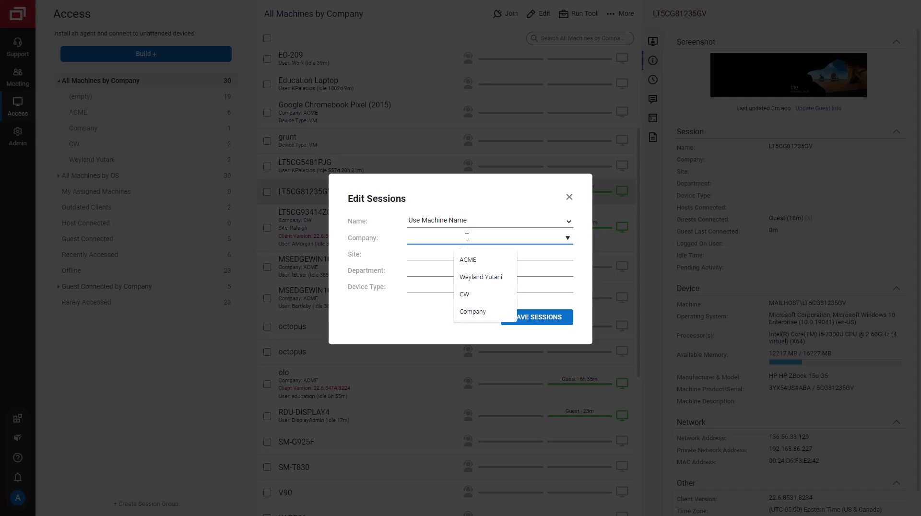
pyautogui.click(478, 297)
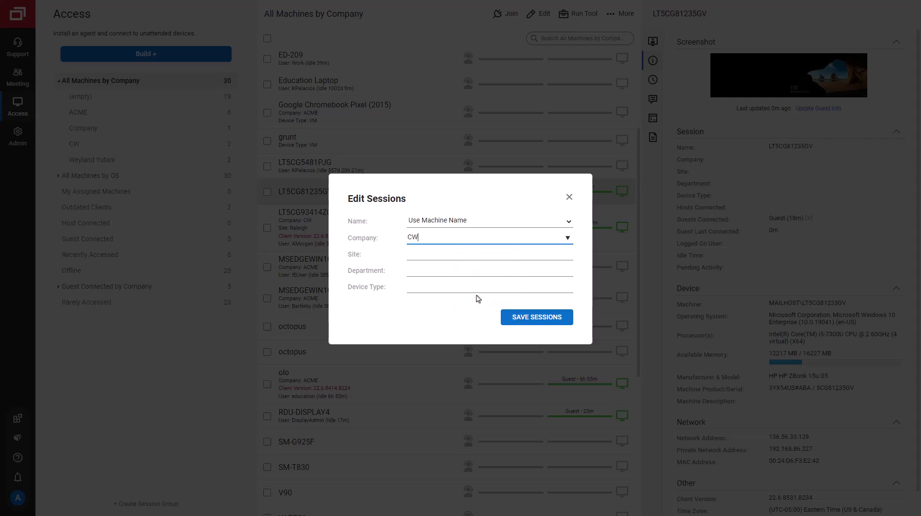
pyautogui.click(503, 320)
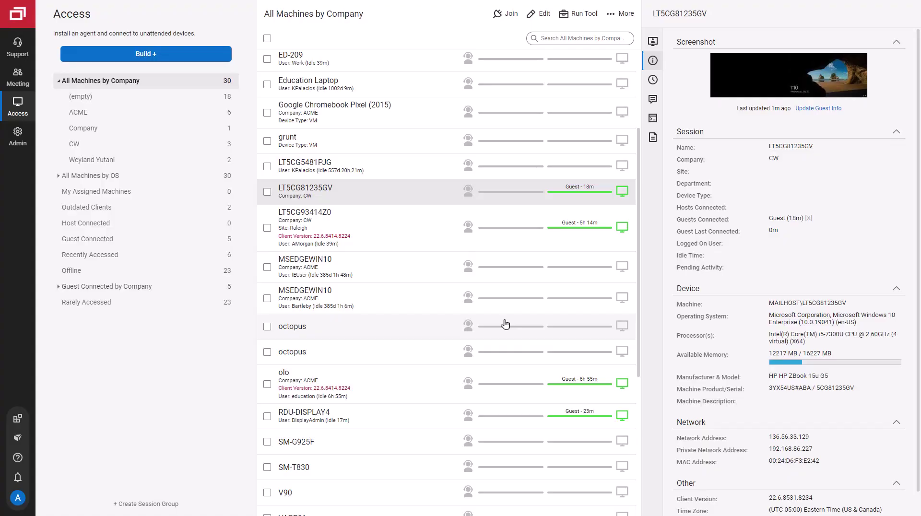
pyautogui.click(652, 42)
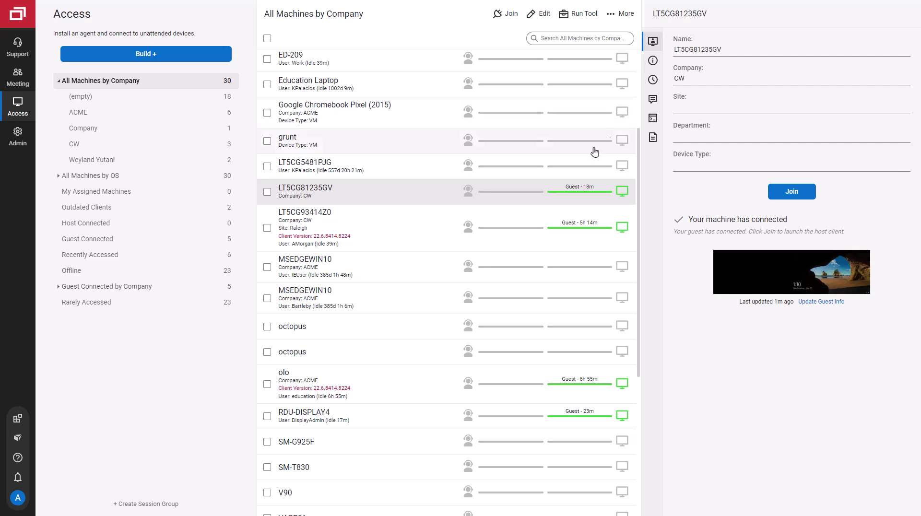
# - Open Run Tool for LT5CG93414Z0 and browse a tool's file options in edit mode
pyautogui.rightClick(450, 235)
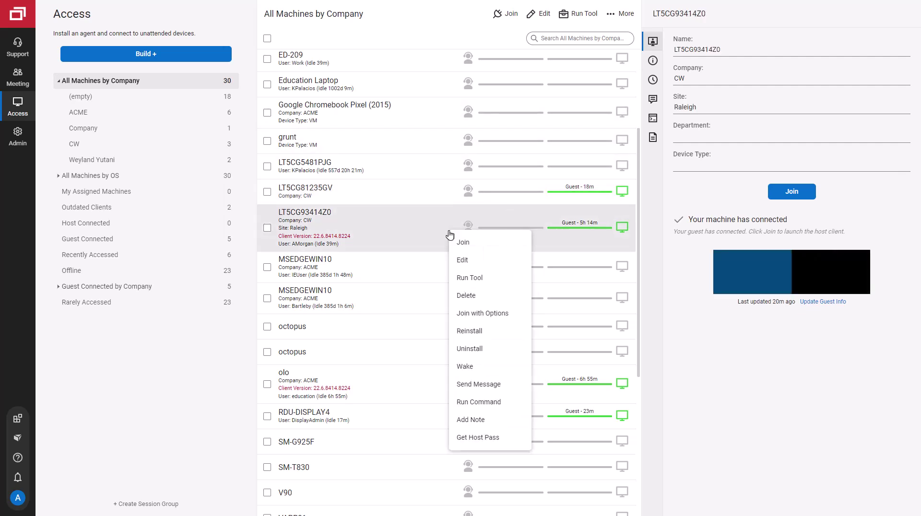
pyautogui.click(464, 278)
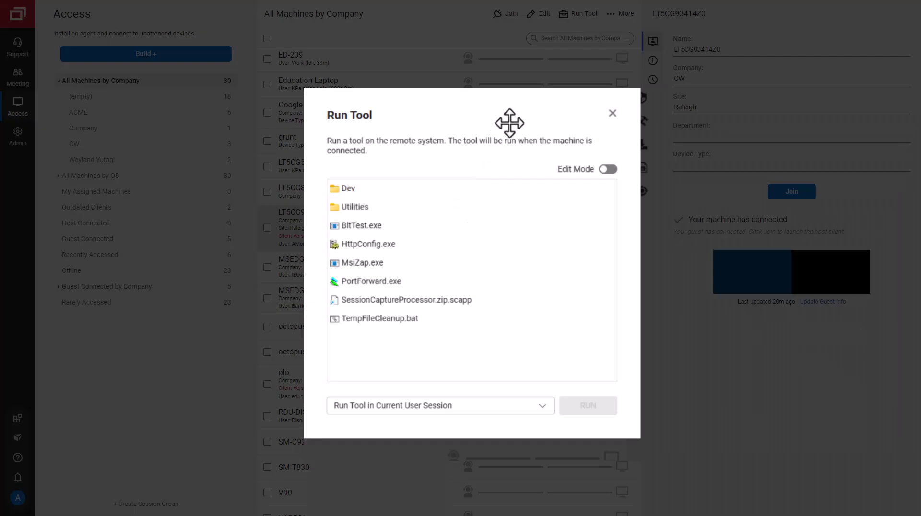
pyautogui.click(609, 169)
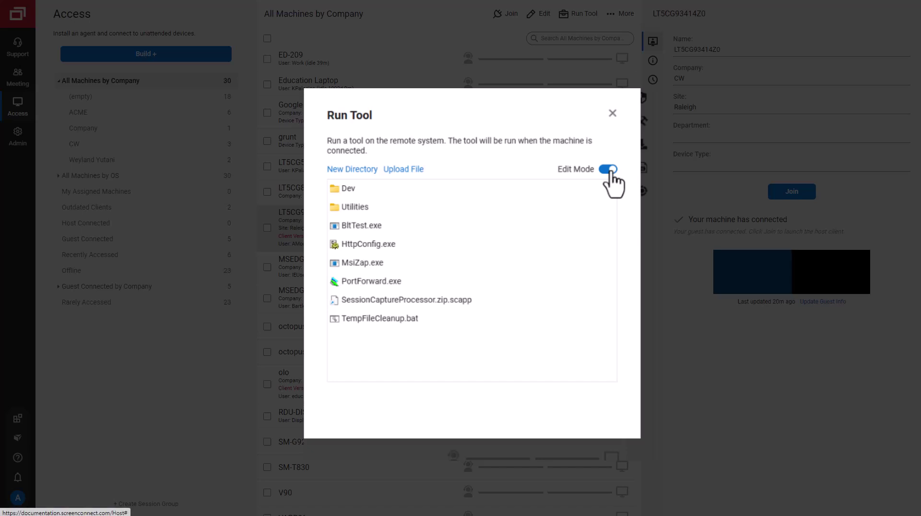
pyautogui.click(605, 226)
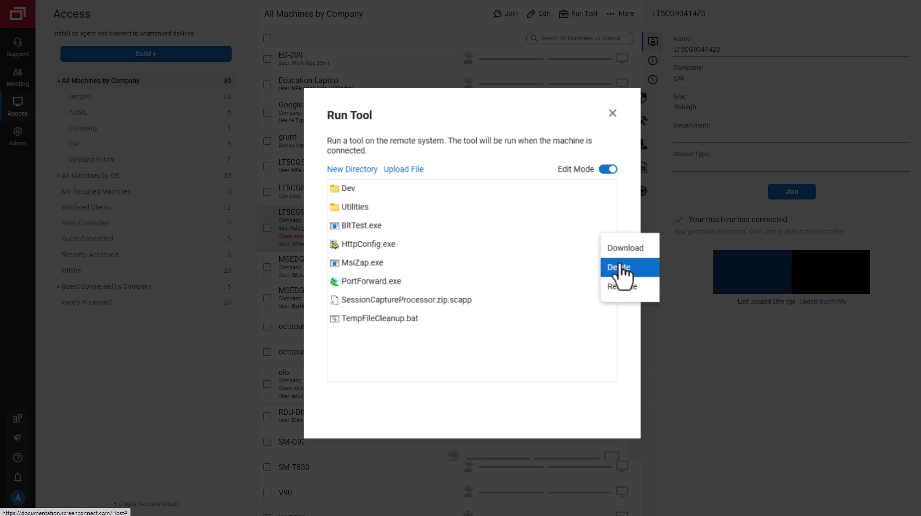
pyautogui.click(606, 170)
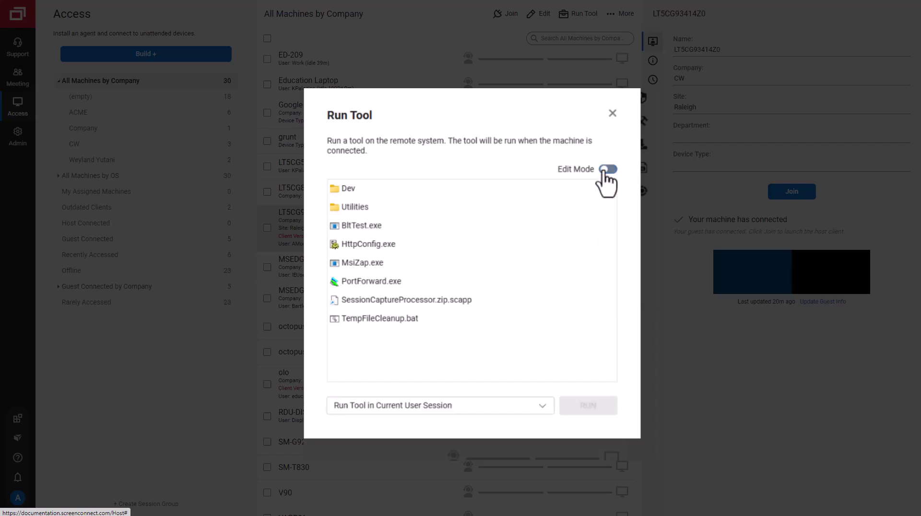
# - Run BltTest.exe with an elevation prompt in the current user session, then close the results
pyautogui.click(571, 226)
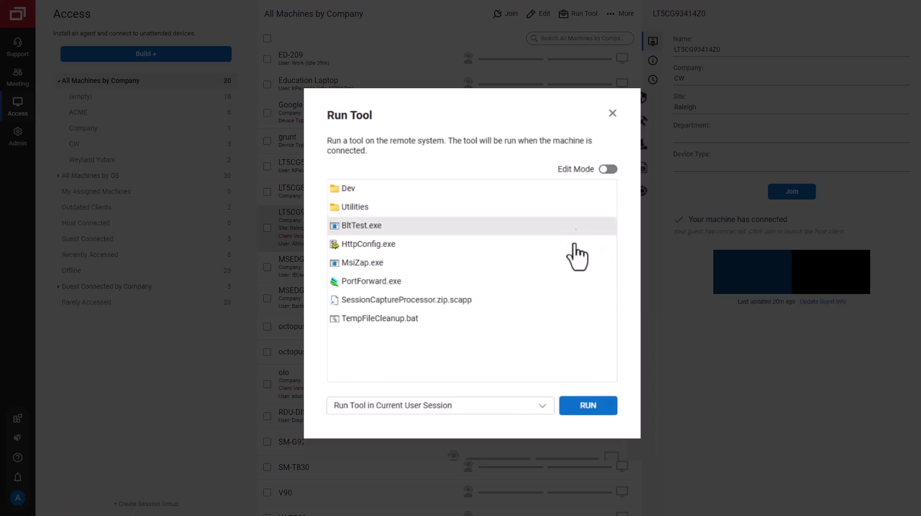
pyautogui.click(544, 408)
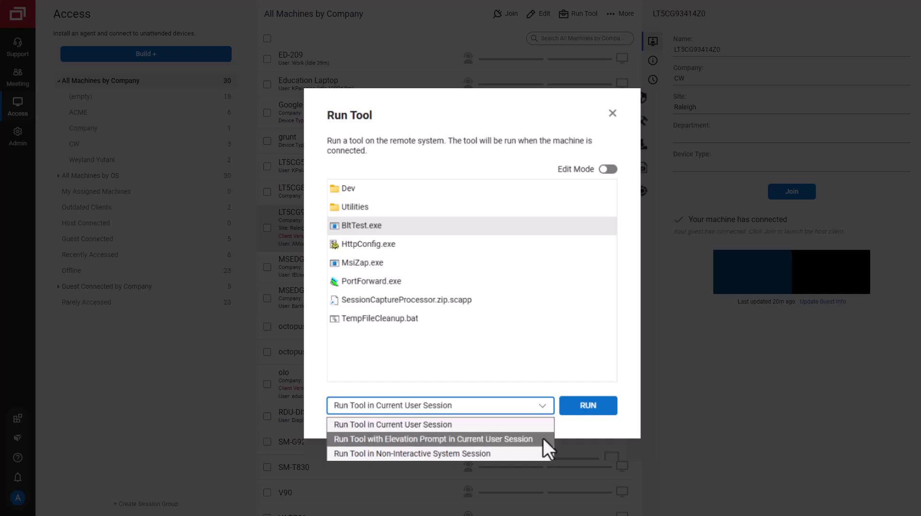
pyautogui.click(543, 439)
pyautogui.click(570, 412)
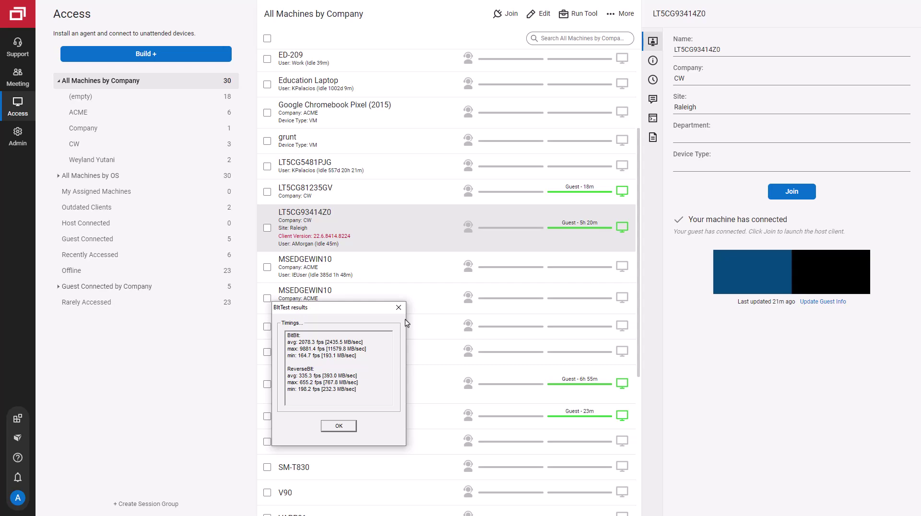
pyautogui.press('Return')
pyautogui.scroll(3, 451, 230)
# - Delete the CW-00002802 session using Delete Only and confirm the removal
pyautogui.rightClick(448, 153)
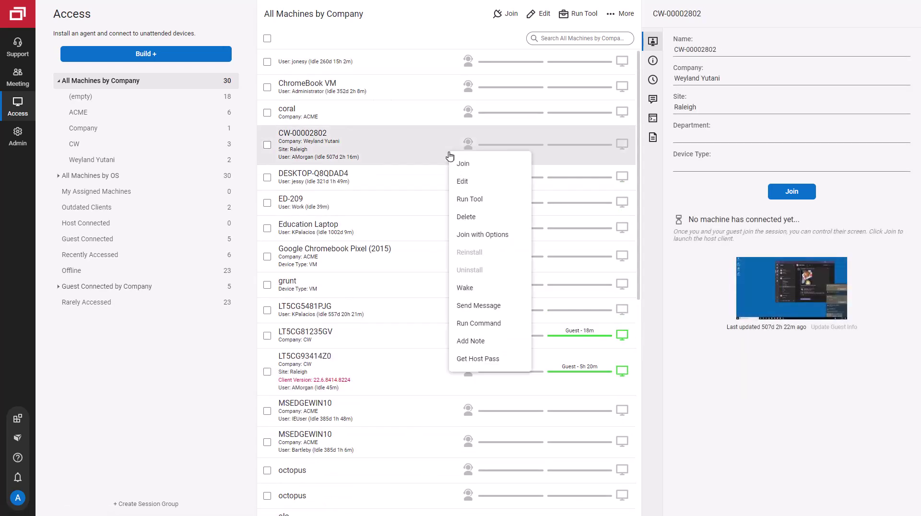
pyautogui.click(472, 214)
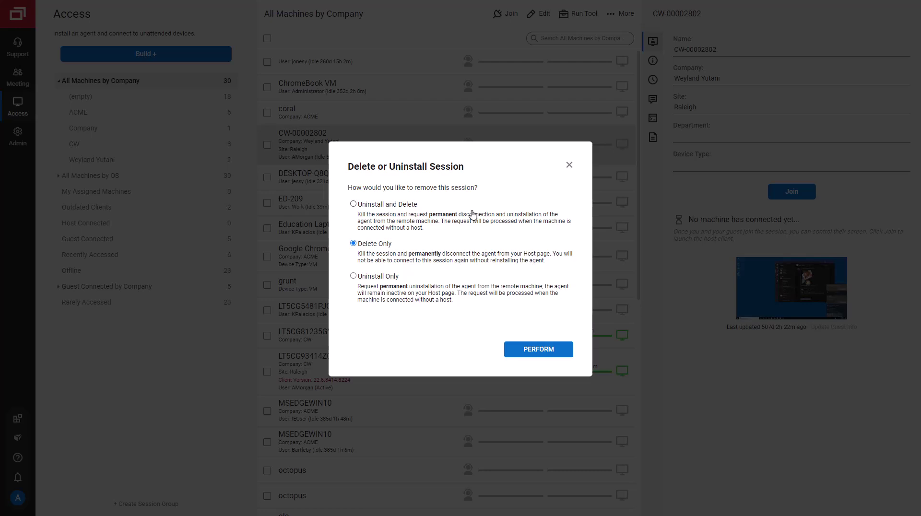
pyautogui.click(520, 350)
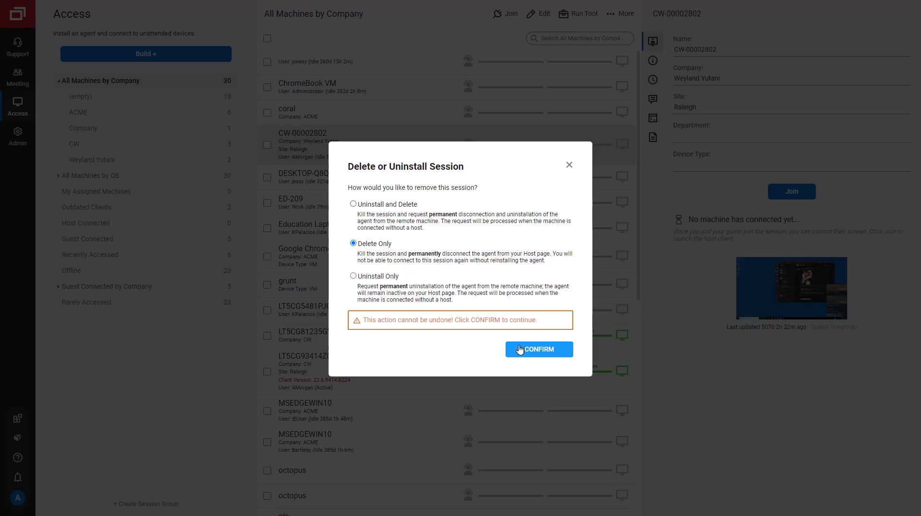
pyautogui.click(519, 350)
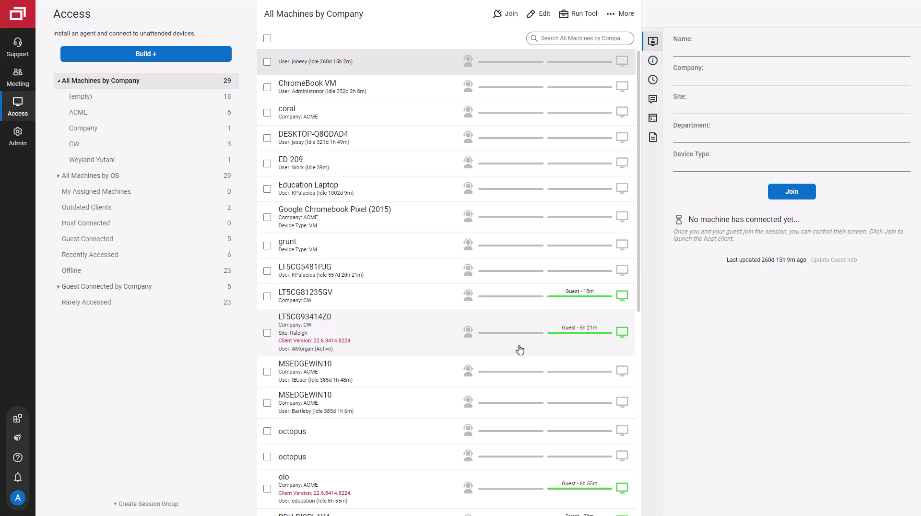
pyautogui.rightClick(452, 335)
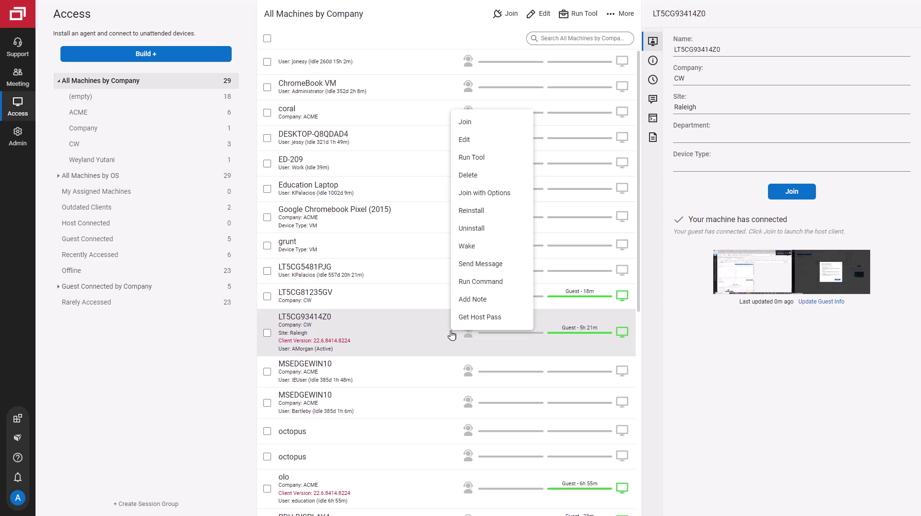
pyautogui.click(468, 193)
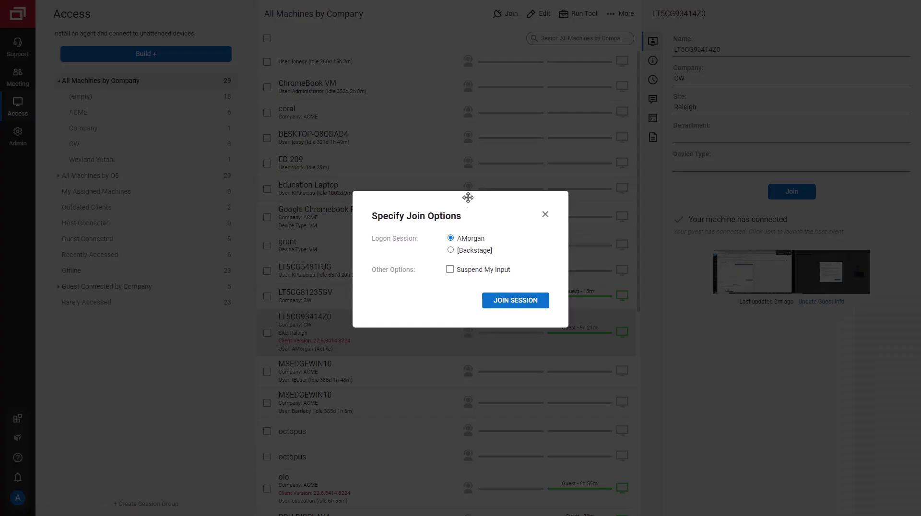
pyautogui.click(452, 252)
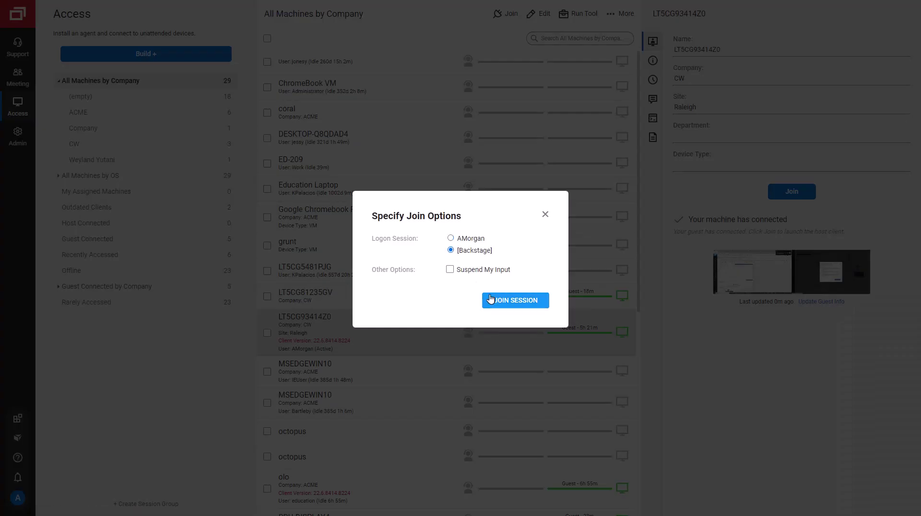
pyautogui.click(489, 301)
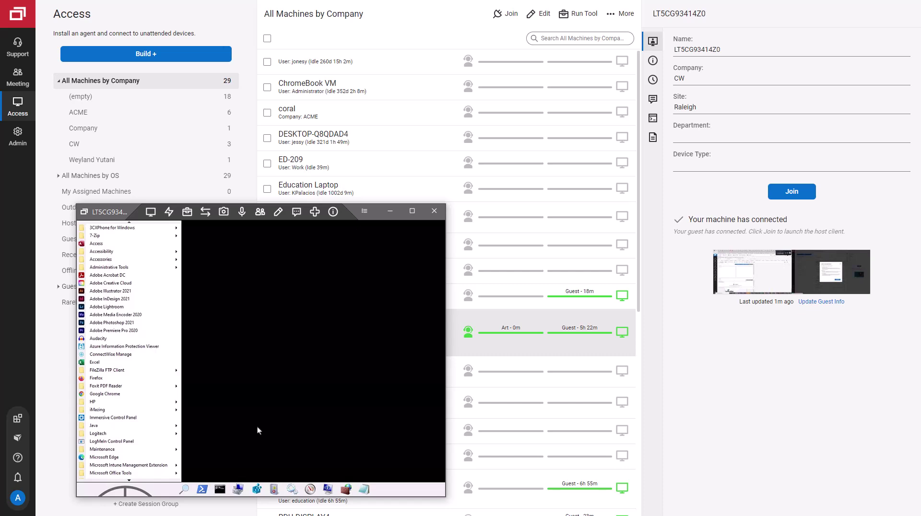
pyautogui.click(434, 211)
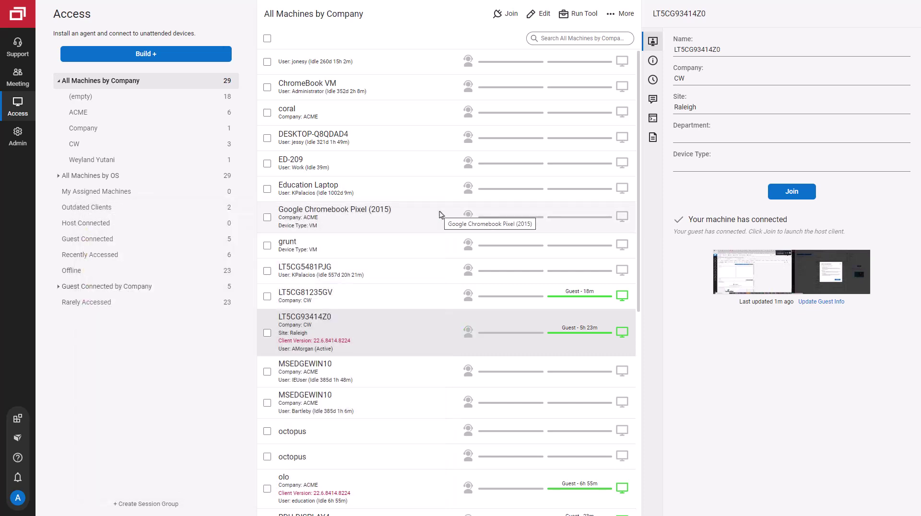
# - Reinstall the agent on LT5CG93414Z0 and confirm the reinstall
pyautogui.rightClick(457, 336)
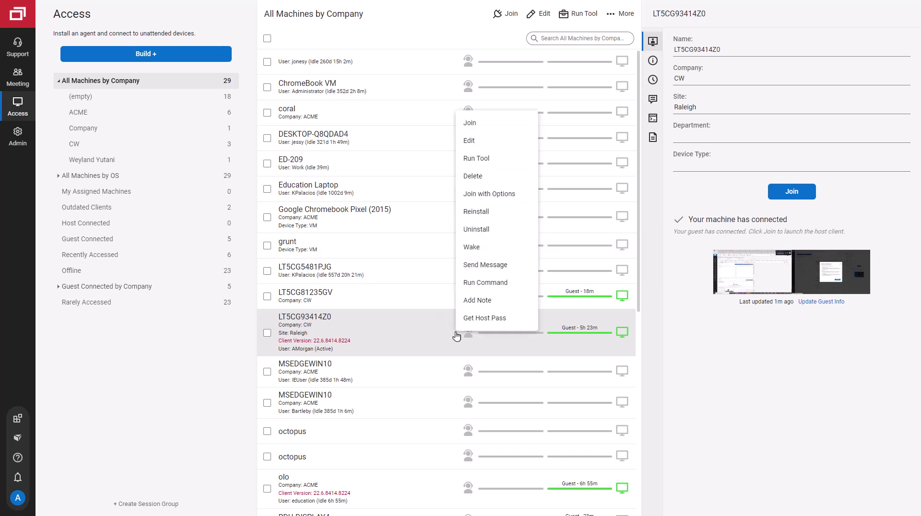
pyautogui.click(466, 220)
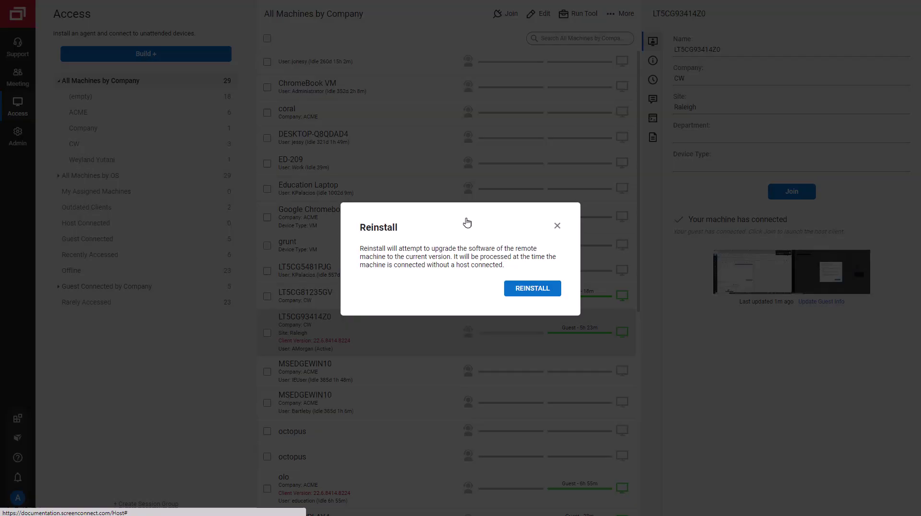
pyautogui.click(516, 294)
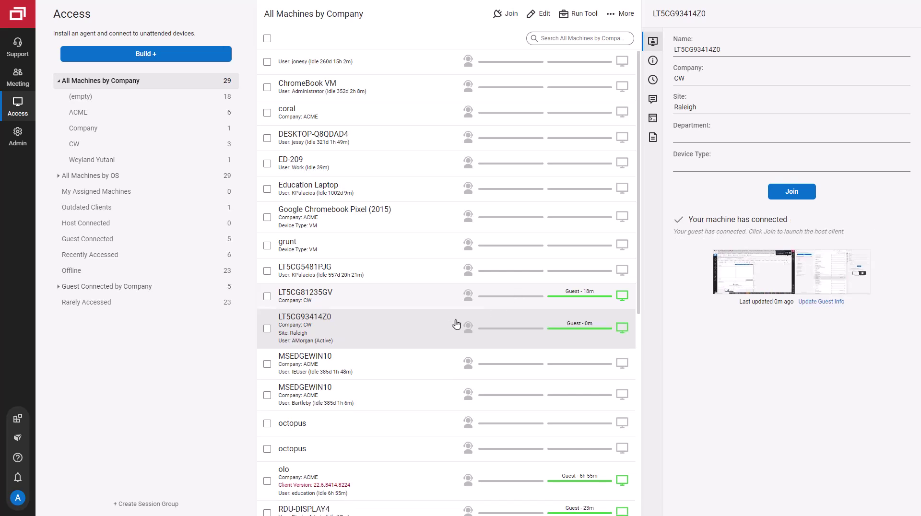
# - Uninstall and delete the LT5CG93414Z0 session, then view LT5CG81235GV's details
pyautogui.rightClick(459, 336)
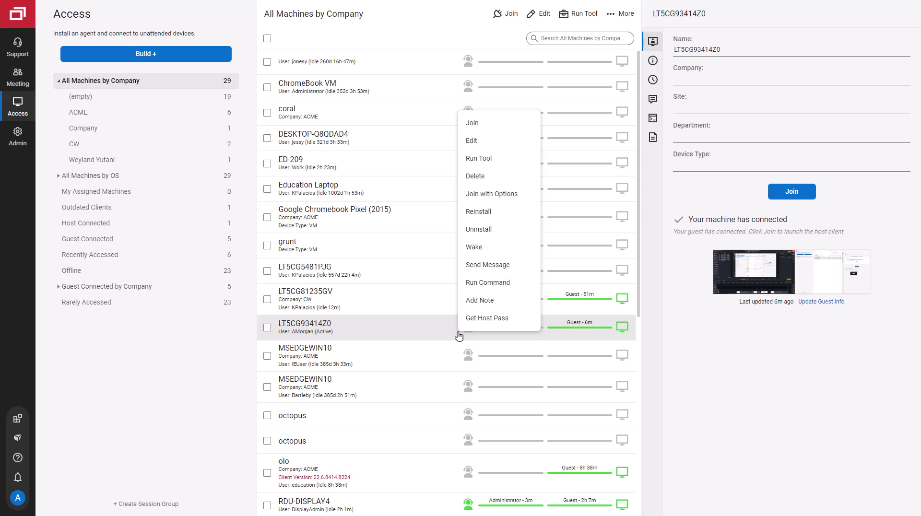
pyautogui.click(475, 230)
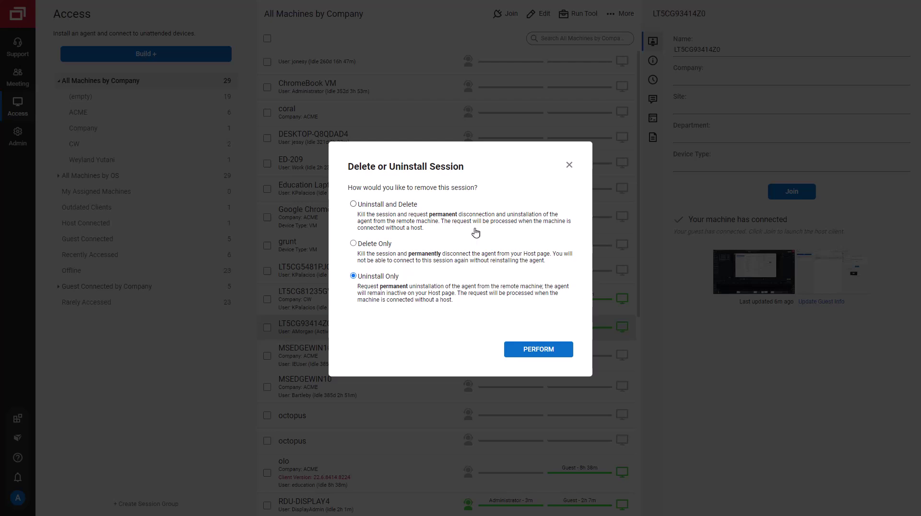
pyautogui.click(353, 204)
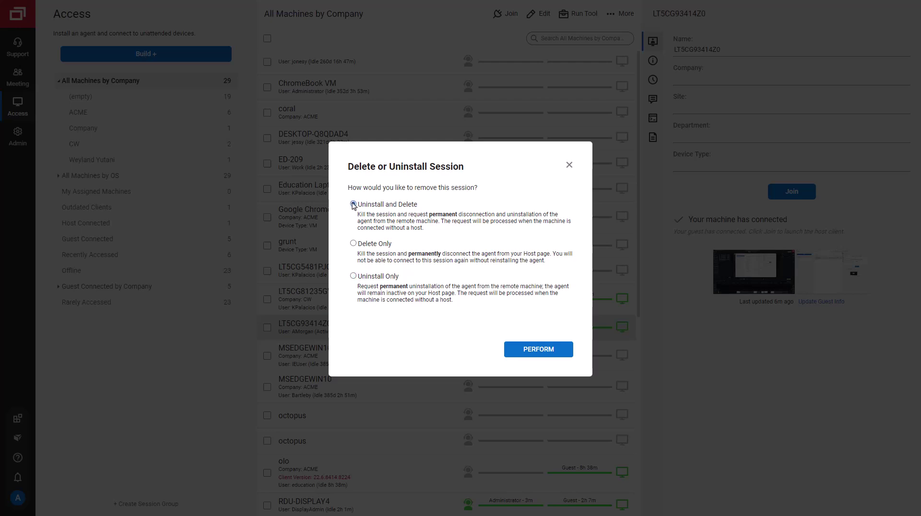
pyautogui.click(511, 355)
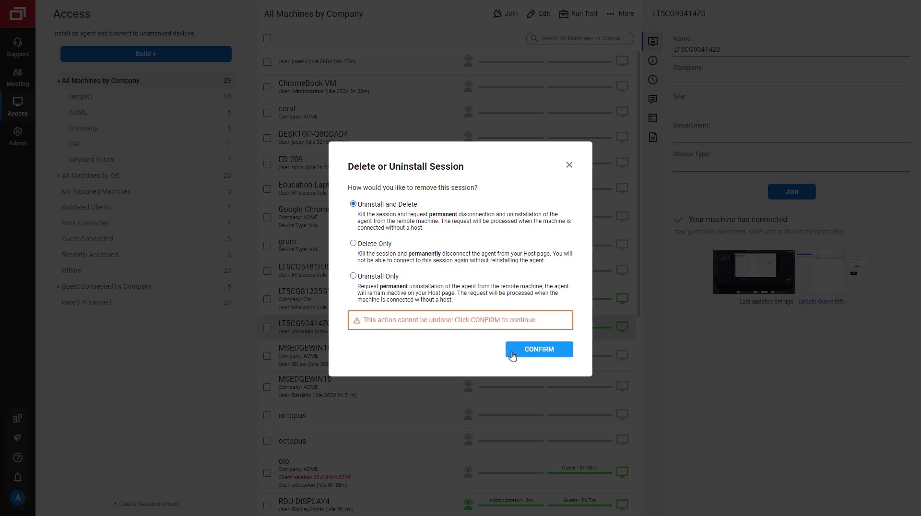
pyautogui.click(512, 356)
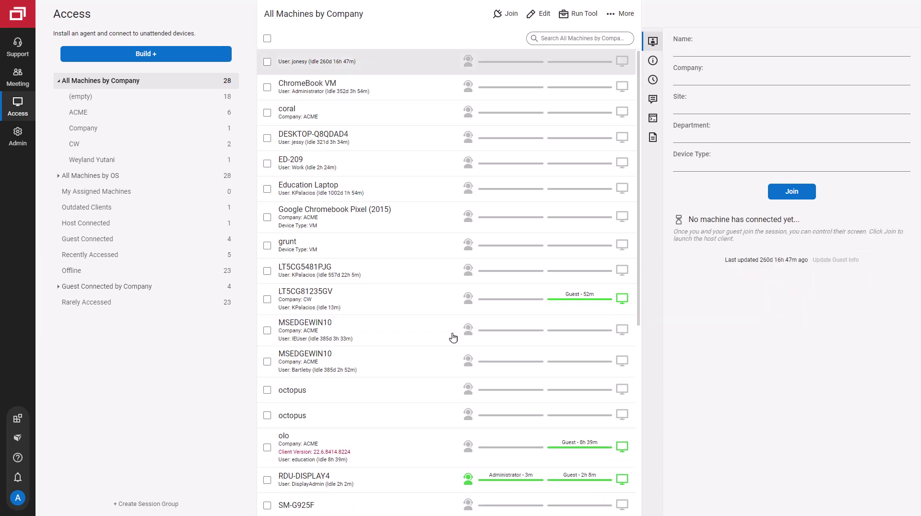
pyautogui.scroll(-3, 452, 338)
pyautogui.click(451, 151)
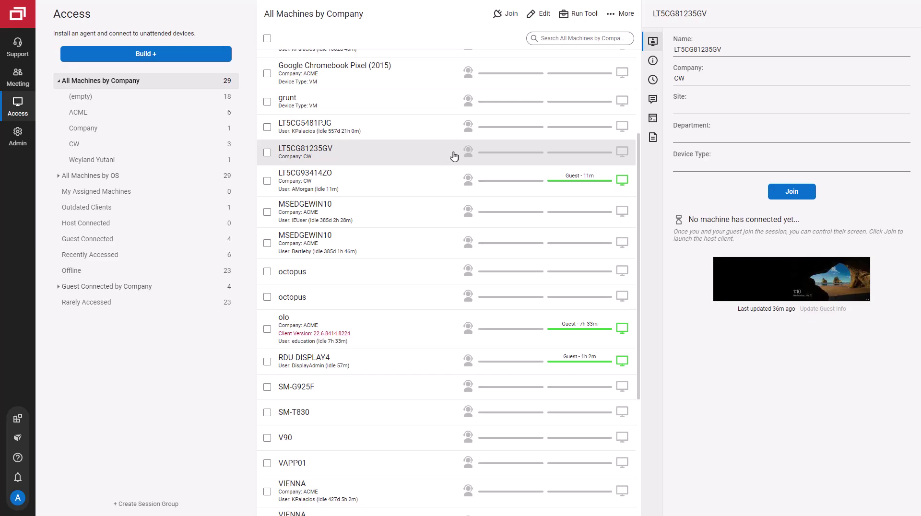
# - Send a Wake-on-LAN signal to LT5CG81235GV, then view LT5CG93414Z0's details
pyautogui.rightClick(454, 156)
pyautogui.click(481, 291)
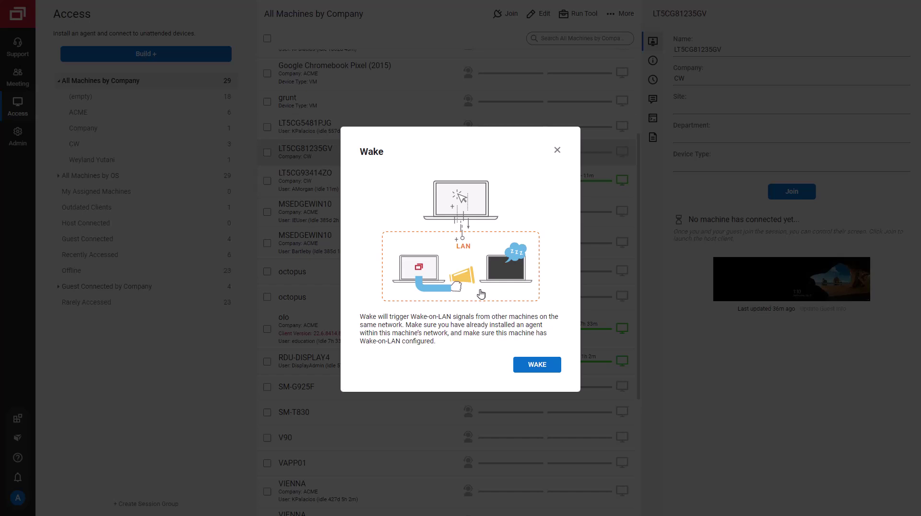
pyautogui.click(518, 363)
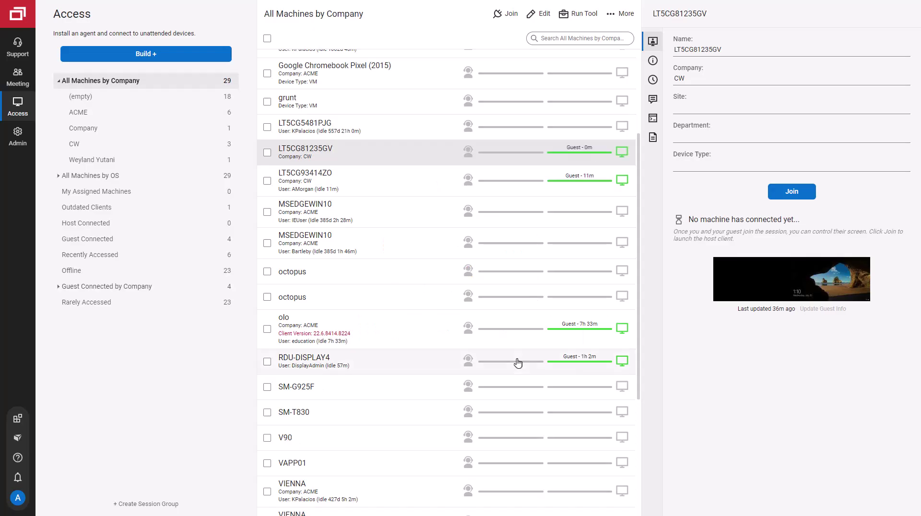
pyautogui.click(567, 180)
pyautogui.scroll(3, 567, 173)
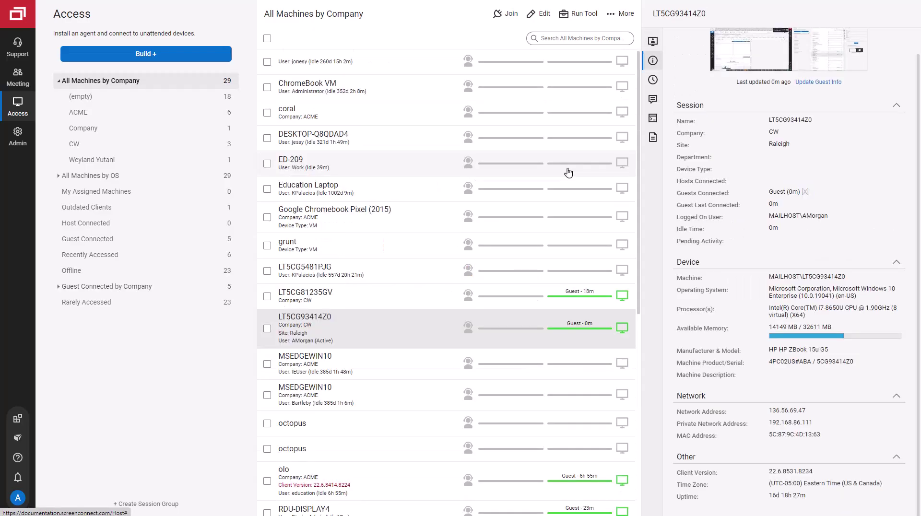
# - Send LT5CG93414Z0 the message 'hello, are you there?'
pyautogui.rightClick(455, 333)
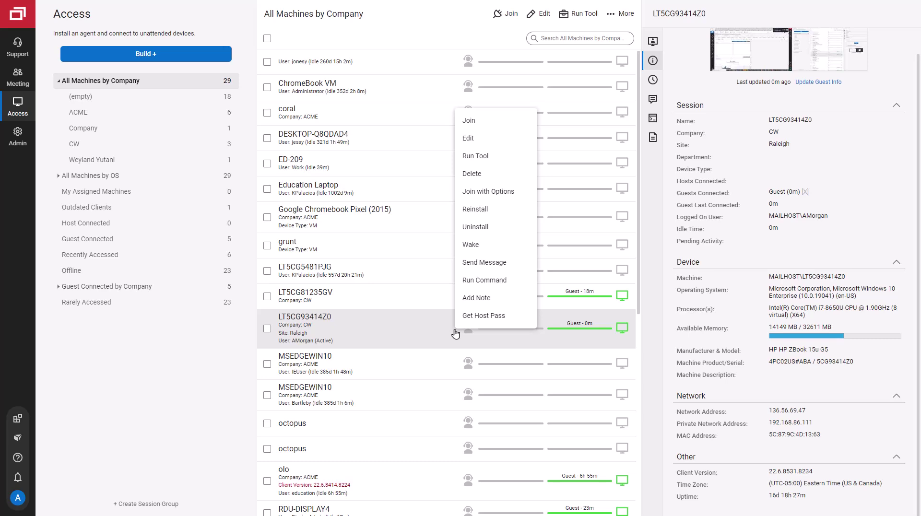
pyautogui.click(468, 262)
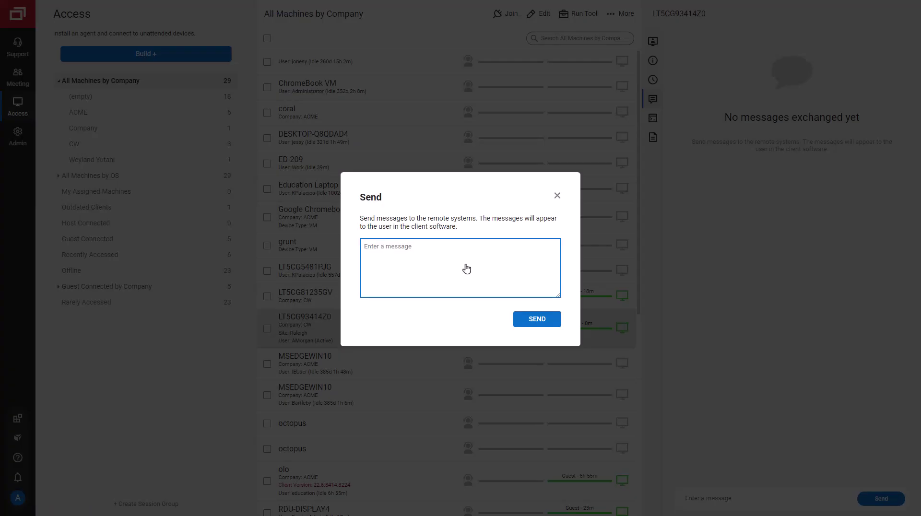
pyautogui.write('hello, are you there?')
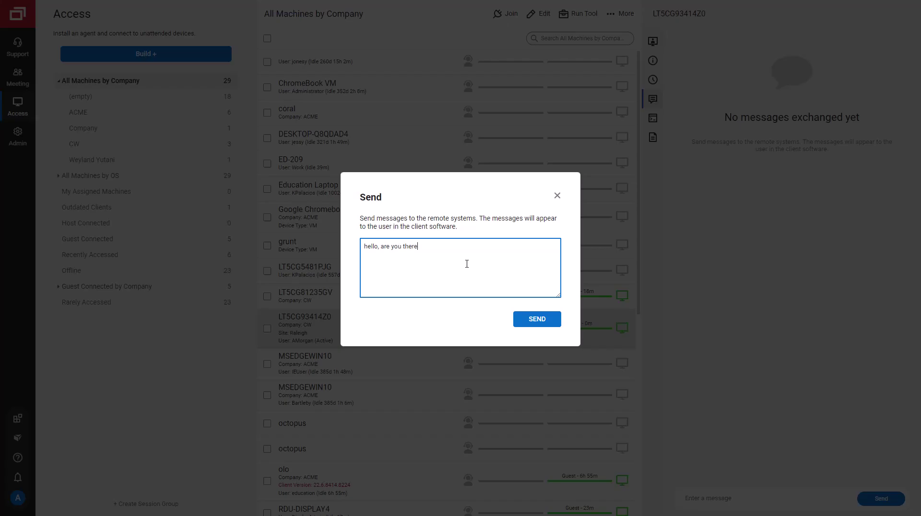
pyautogui.press('Return')
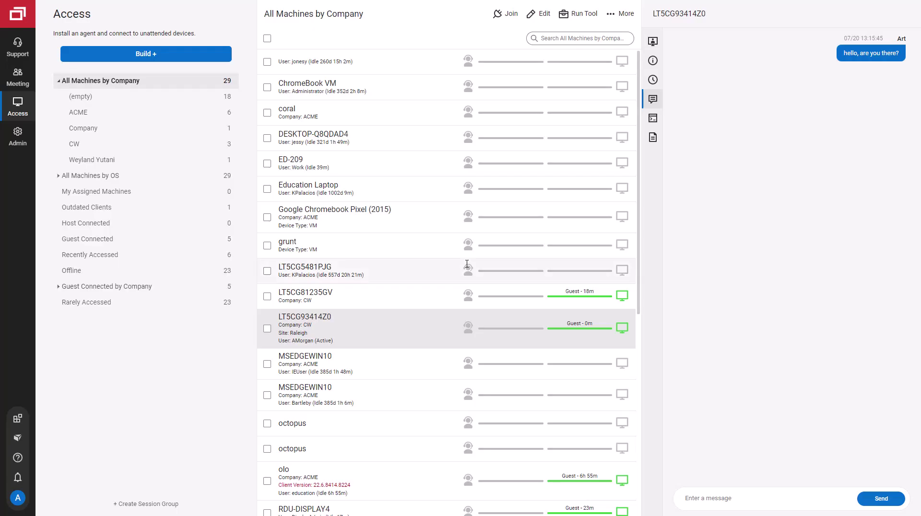
pyautogui.rightClick(450, 329)
# - Run the ipconfig command remotely on LT5CG93414Z0
pyautogui.click(480, 277)
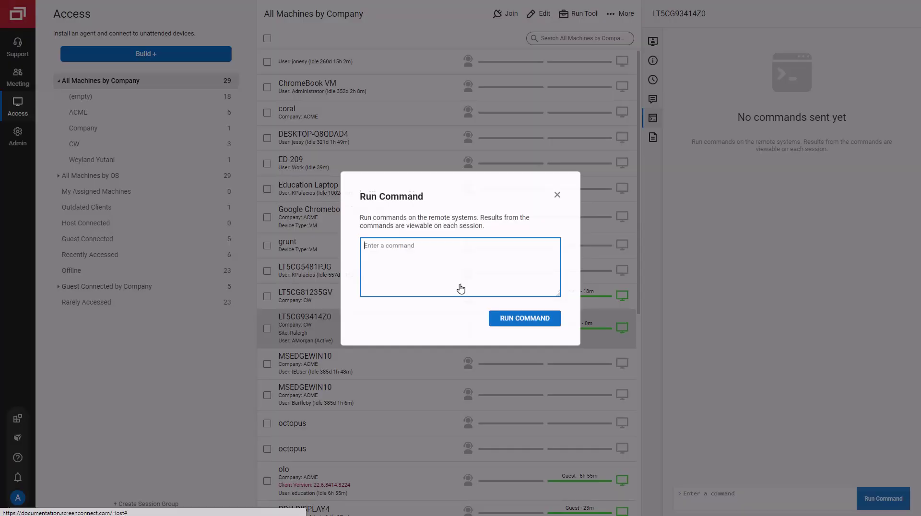
pyautogui.write('ipconfig')
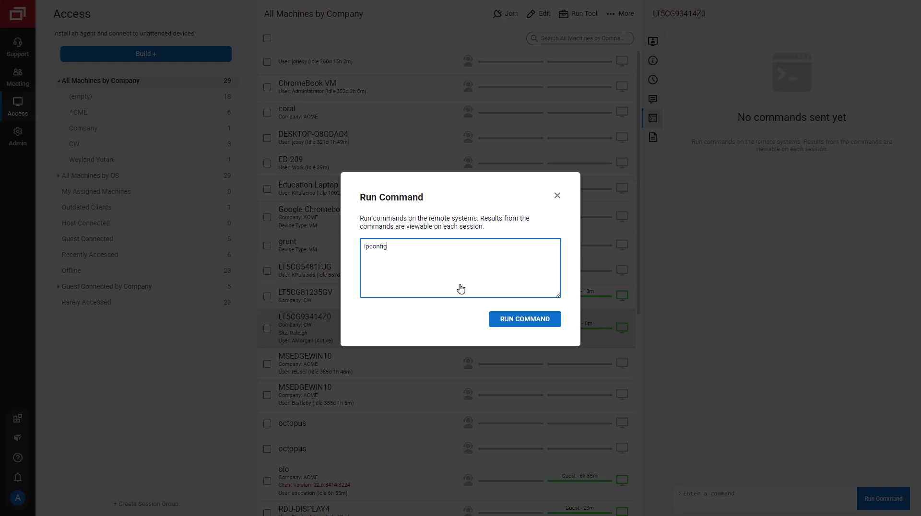
pyautogui.press('Return')
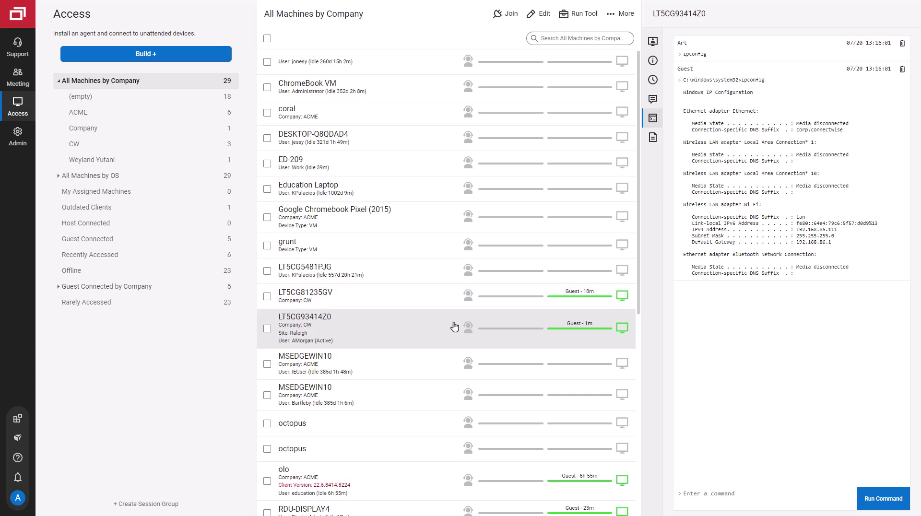
pyautogui.rightClick(450, 336)
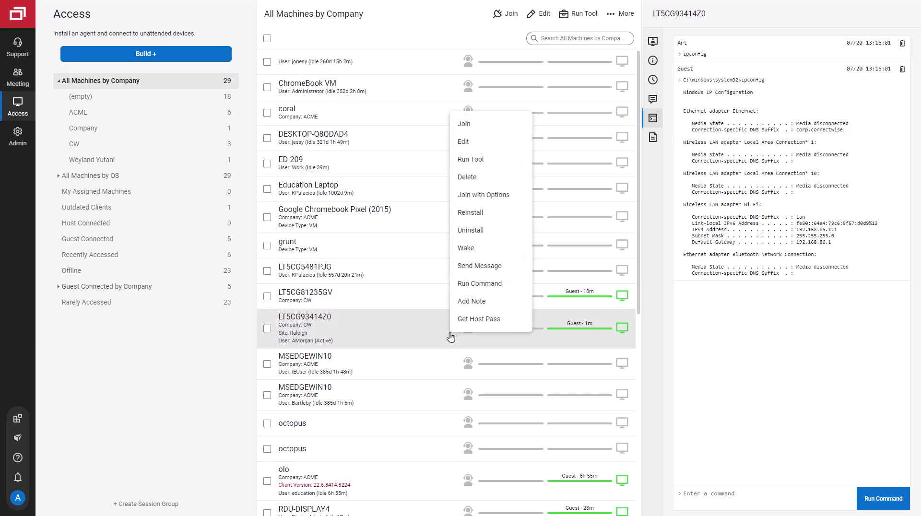
# - Add the note 'do win10 updates next time' to LT5CG93414Z0's session
pyautogui.click(457, 306)
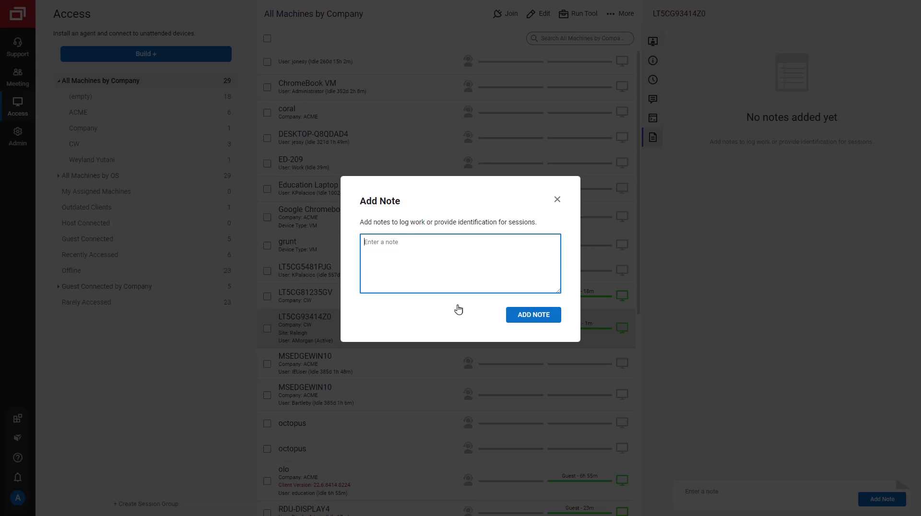
pyautogui.write('do win10 updates next time')
pyautogui.click(507, 319)
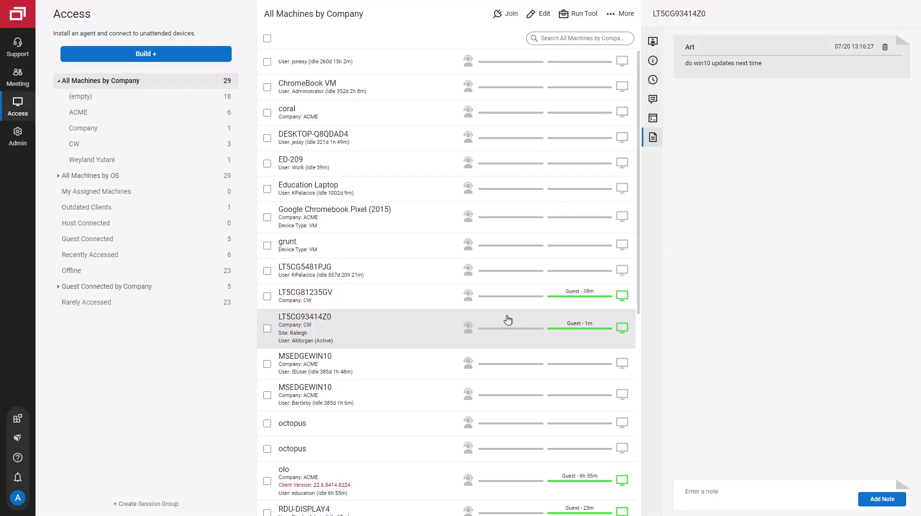
# - Create a host pass for LT5CG93414Z0 without file transfer, memo 'Art vendor', and copy its URL
pyautogui.rightClick(454, 332)
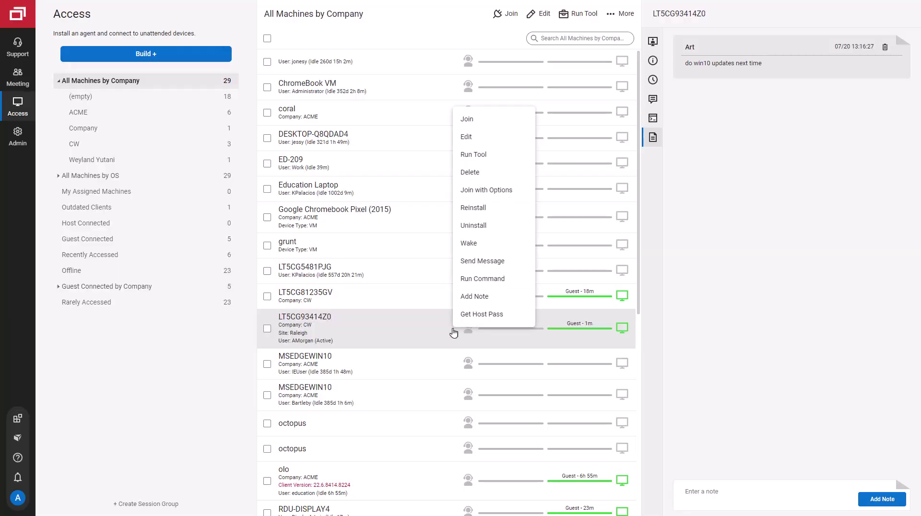
pyautogui.click(485, 315)
pyautogui.click(601, 203)
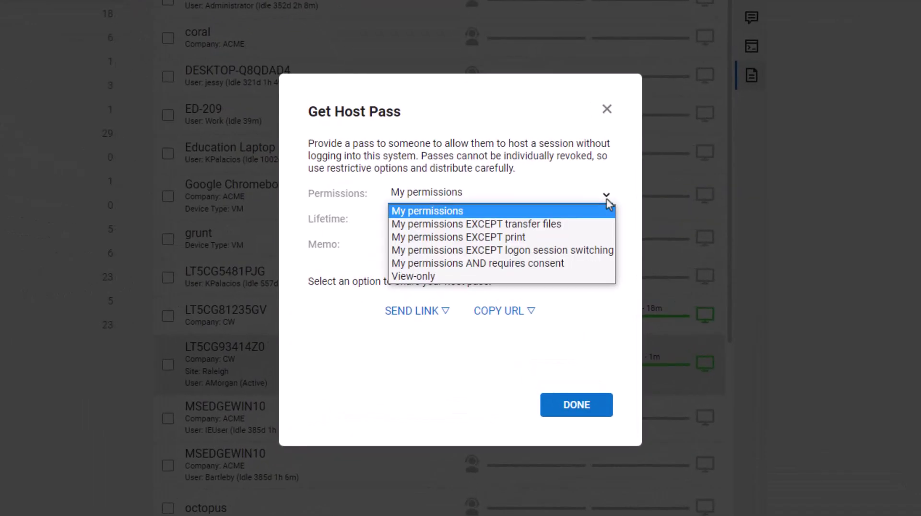
pyautogui.click(600, 223)
pyautogui.click(597, 245)
pyautogui.write('Art vendor')
pyautogui.click(534, 314)
pyautogui.click(642, 350)
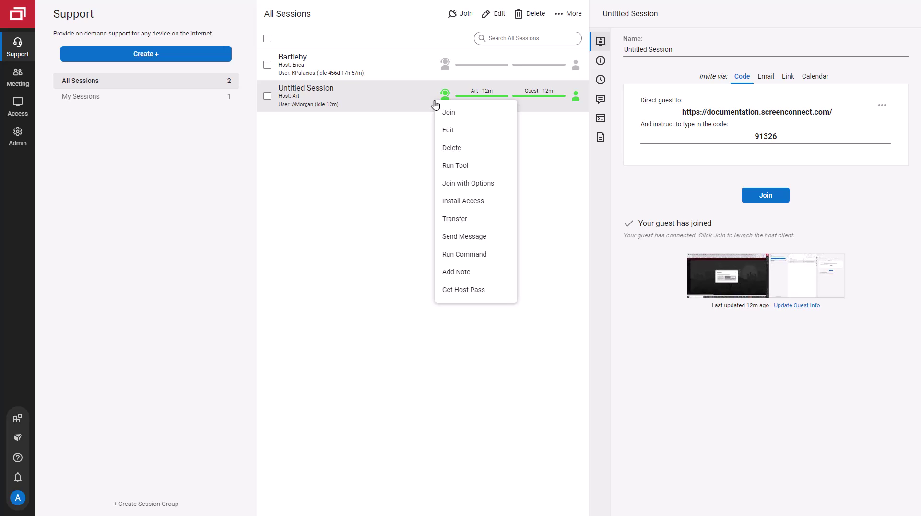
# - Transfer Untitled Session to host Erica
pyautogui.click(453, 219)
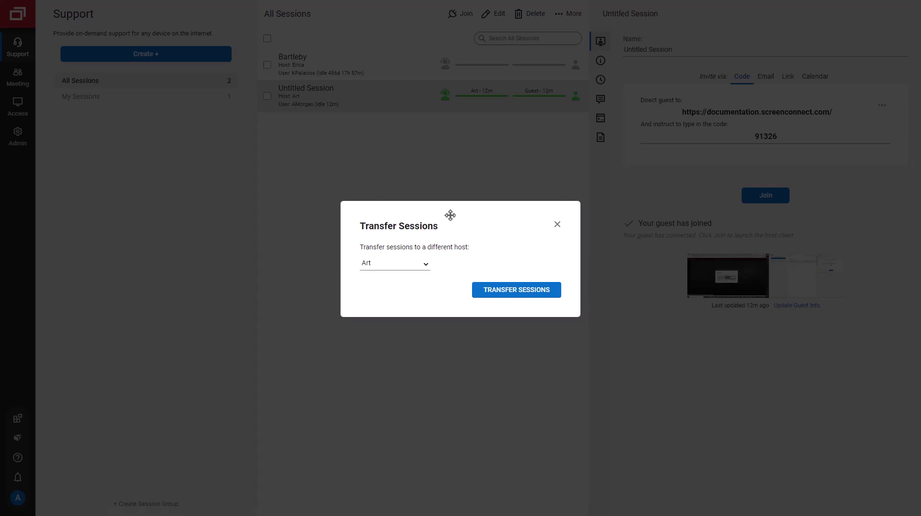
pyautogui.click(431, 265)
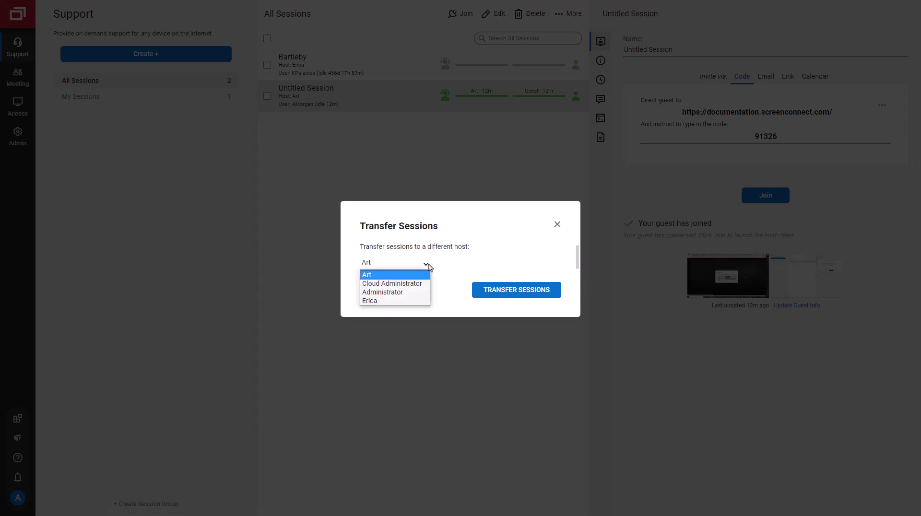
pyautogui.click(425, 301)
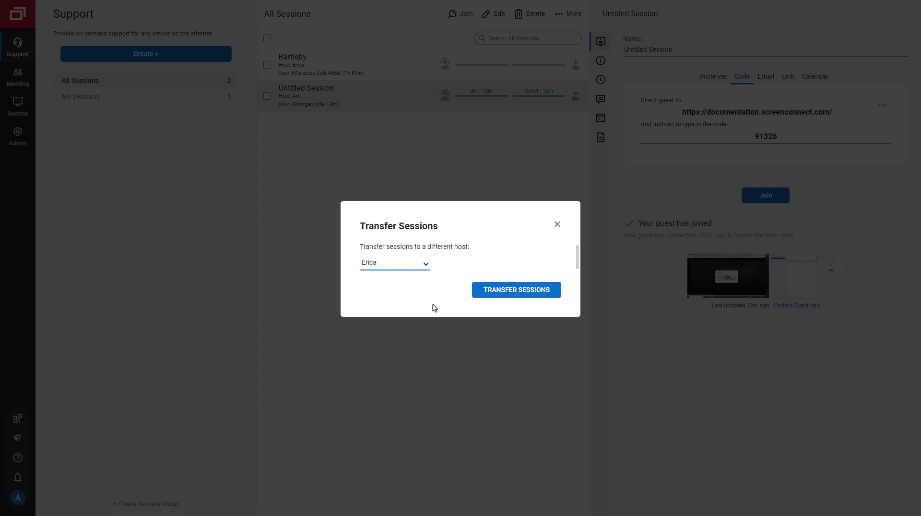
pyautogui.click(484, 296)
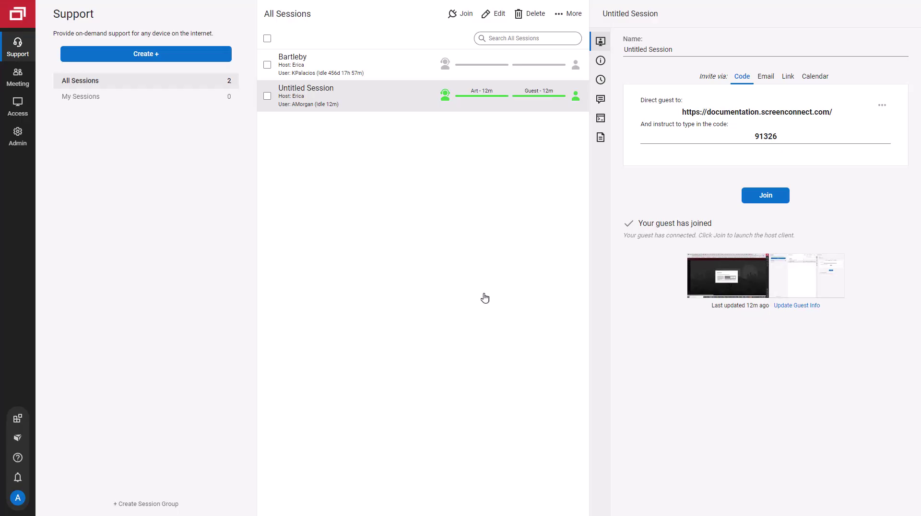
# - Queue an Install Access for Untitled Session's guest machine under company CW
pyautogui.rightClick(432, 104)
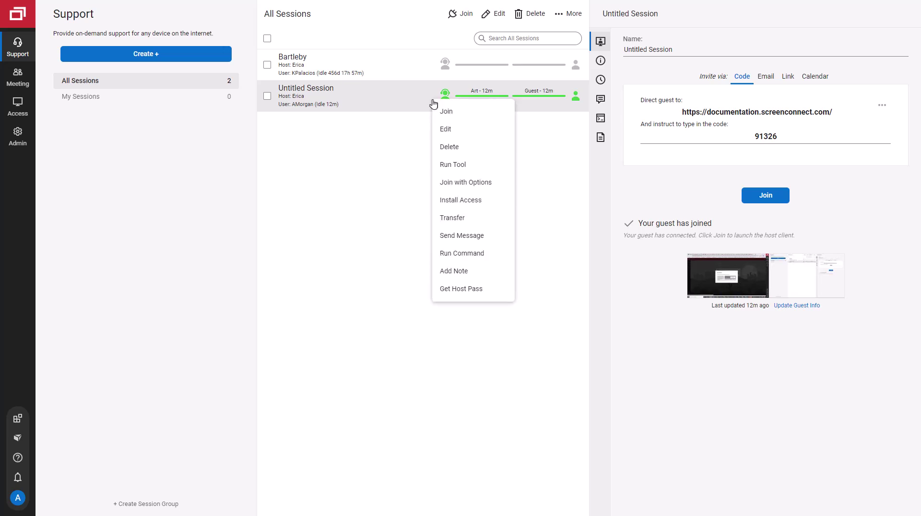
pyautogui.click(453, 200)
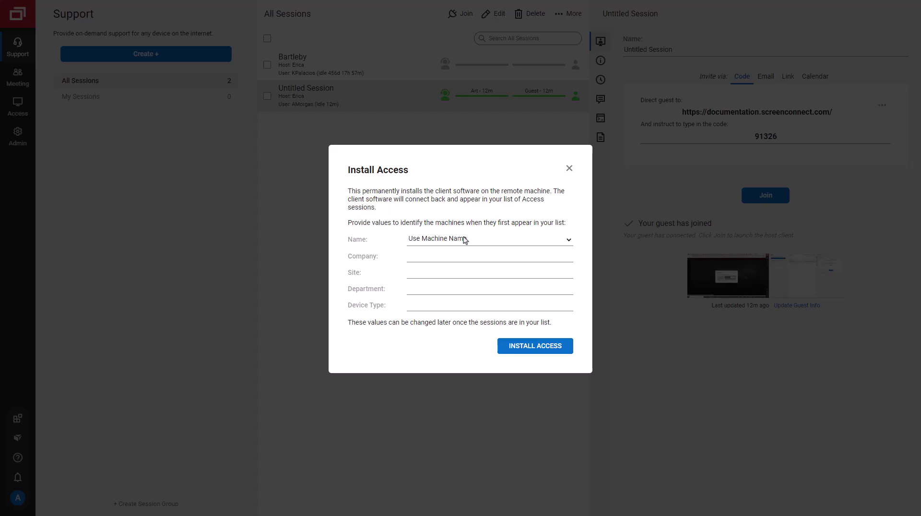
pyautogui.click(473, 256)
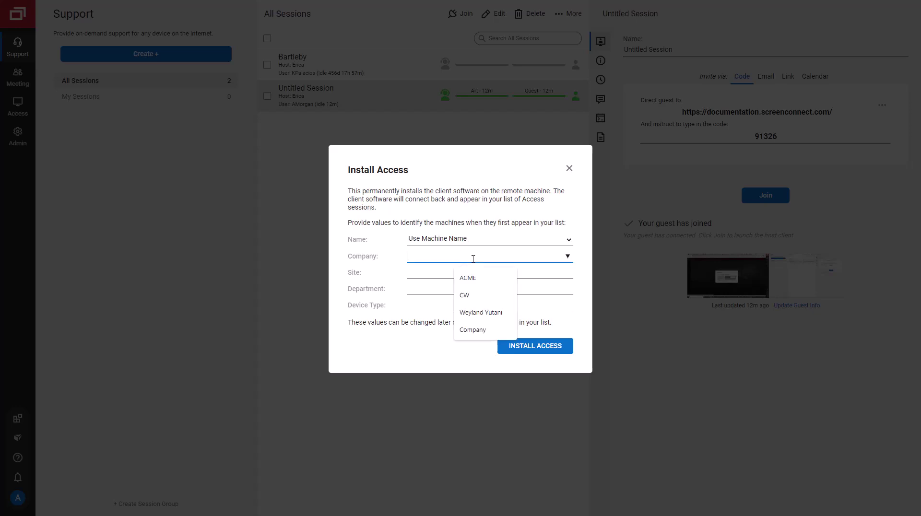
pyautogui.click(476, 296)
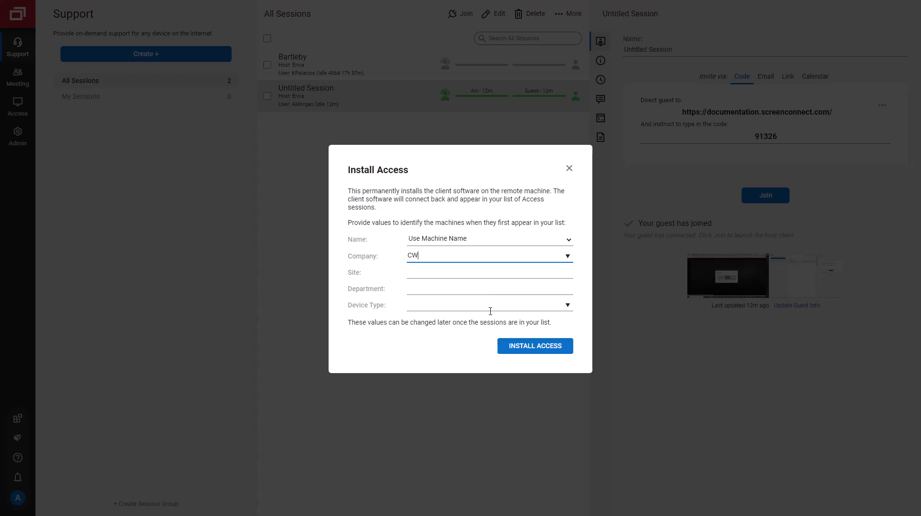
pyautogui.click(512, 350)
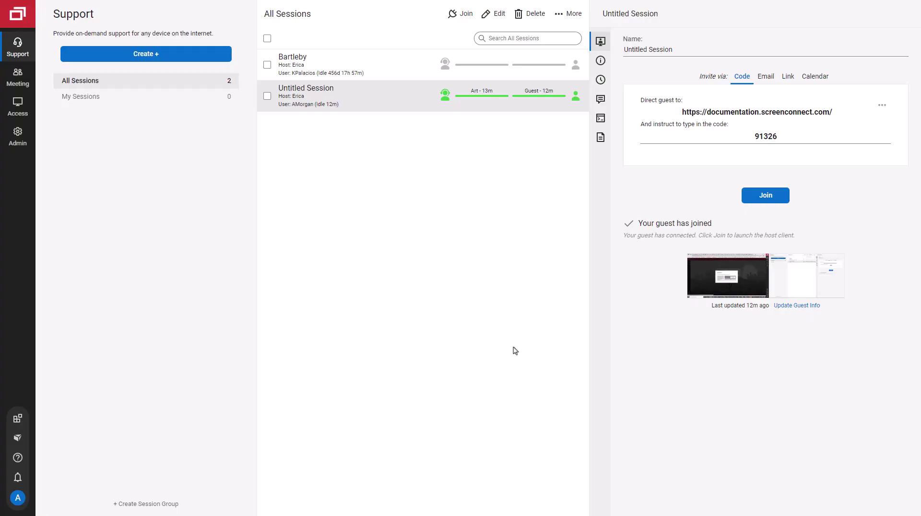
# - Check LT5CG93414Z0 in Access, then view Untitled Session's timeline with the QueuedInstallAccess event
pyautogui.click(22, 110)
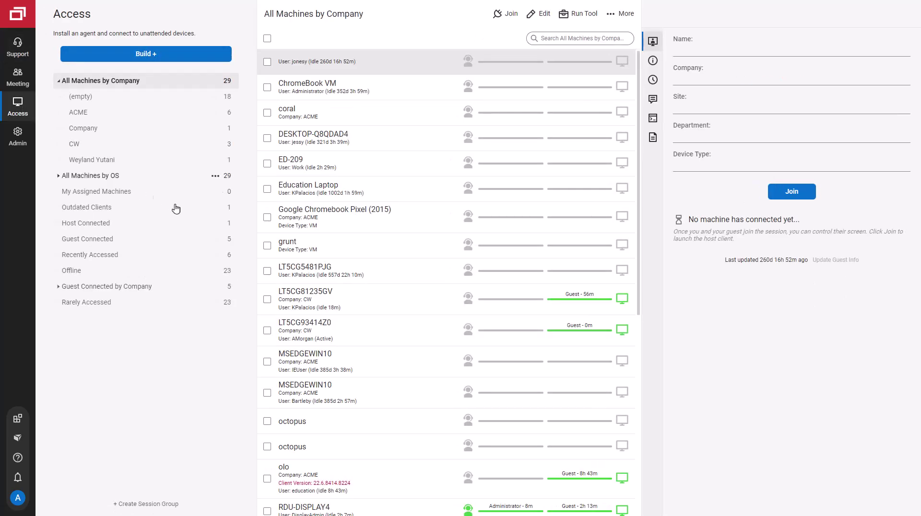
pyautogui.click(373, 325)
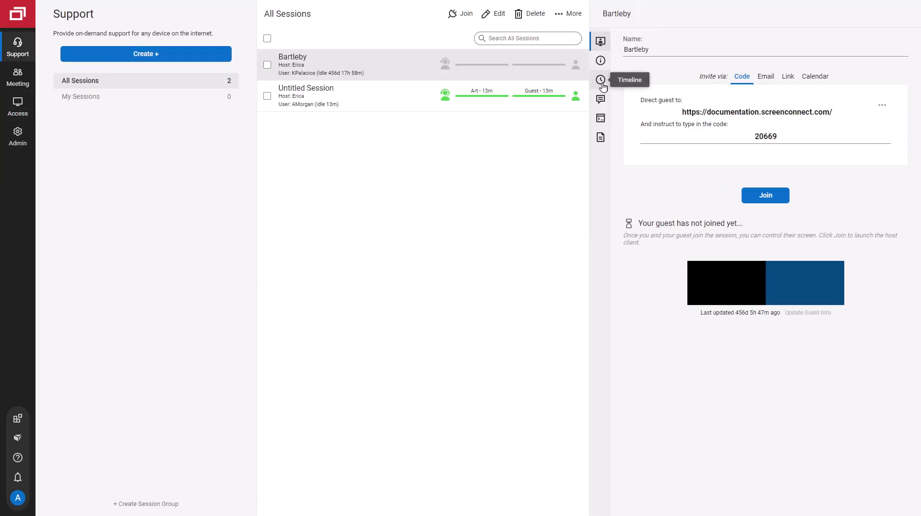
pyautogui.click(600, 80)
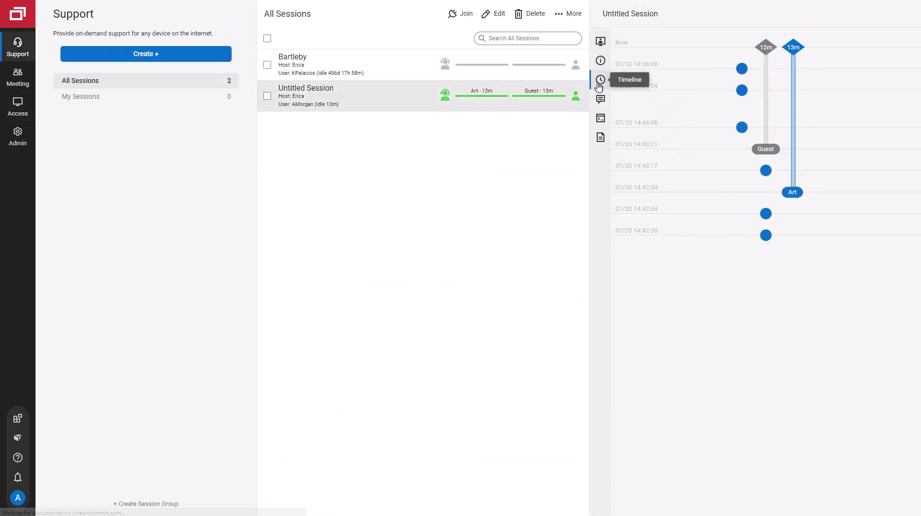
pyautogui.moveTo(745, 72)
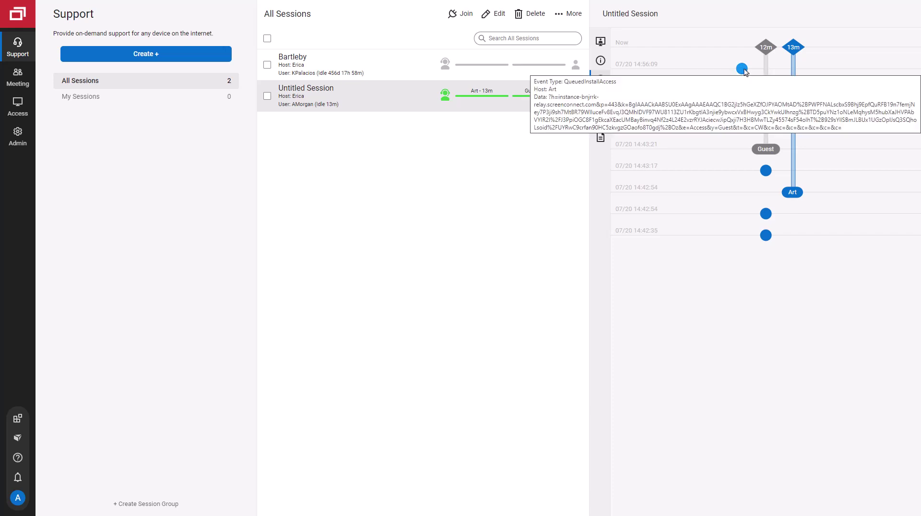